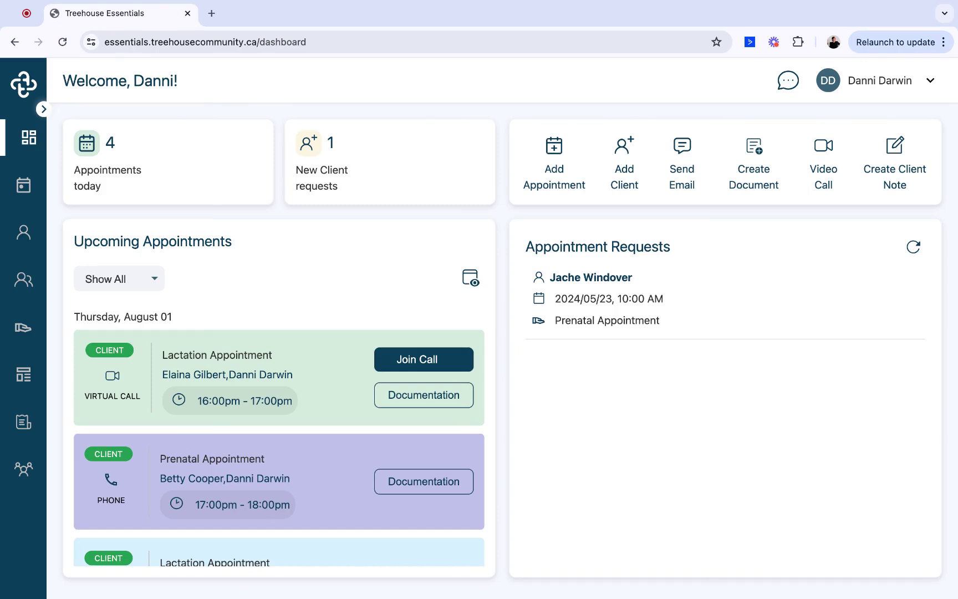
# - Open the Essentials Provider Profile under My Profile in Business Manager
pyautogui.click(22, 479)
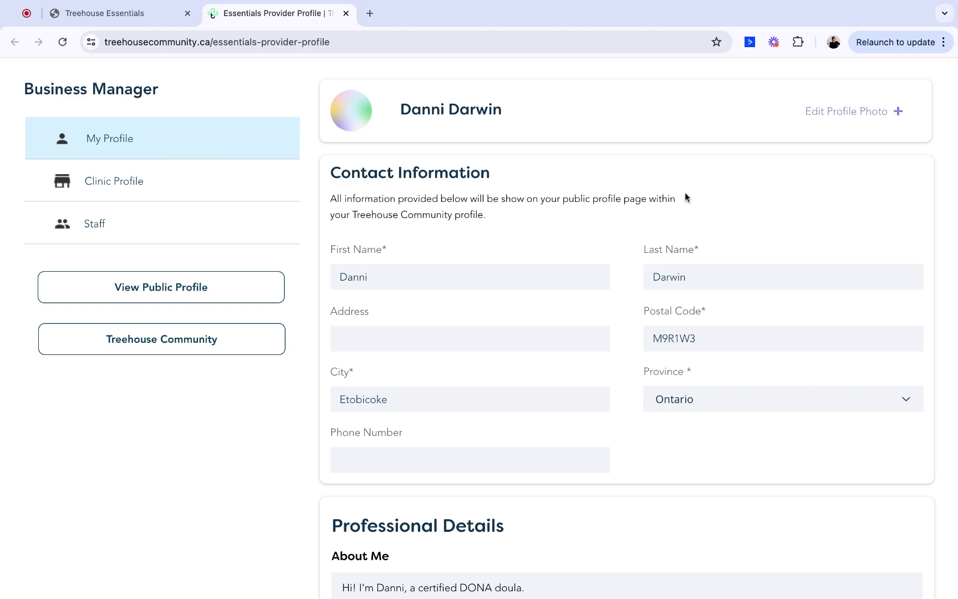
pyautogui.scroll(-2, 685, 197)
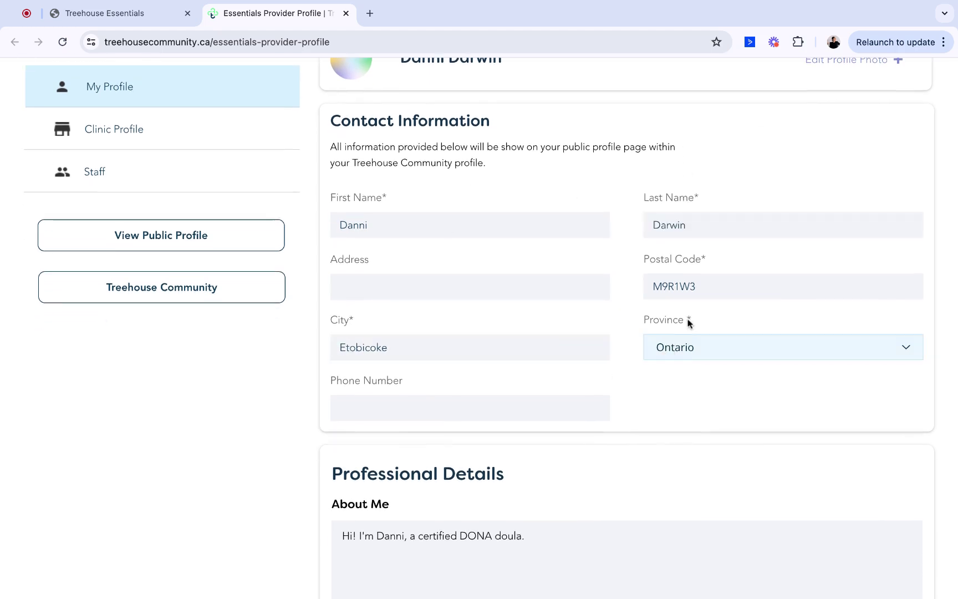
pyautogui.click(574, 349)
pyautogui.scroll(-3, 574, 350)
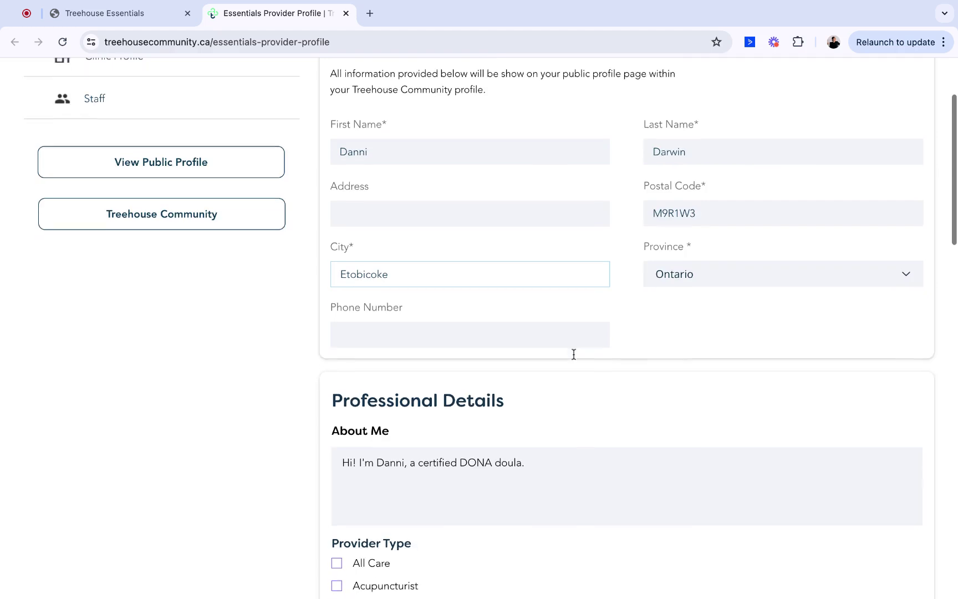
pyautogui.scroll(-5, 573, 355)
pyautogui.click(573, 354)
pyautogui.scroll(-3, 574, 354)
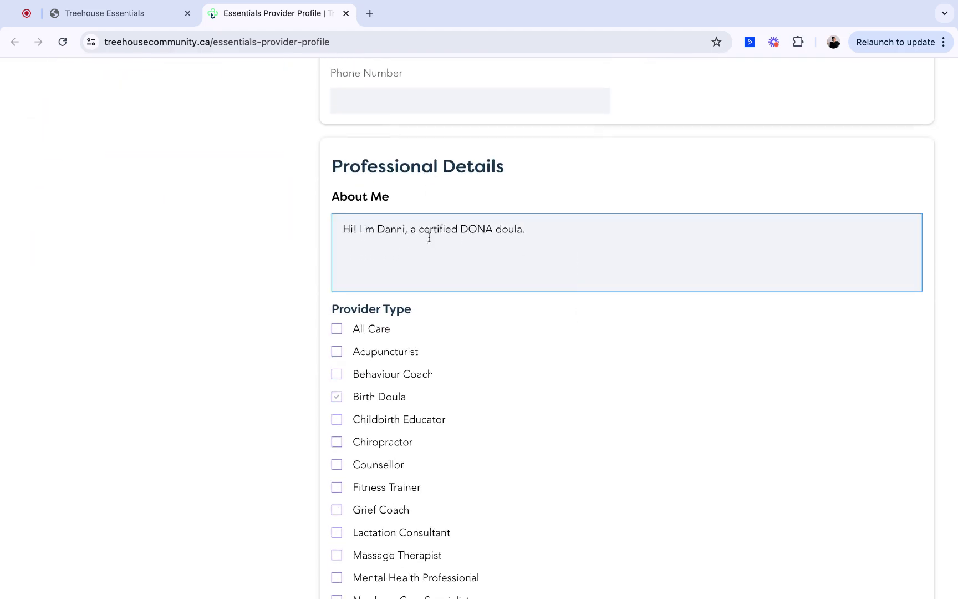
pyautogui.scroll(-2, 571, 275)
pyautogui.scroll(-2, 572, 275)
pyautogui.scroll(-2, 572, 275)
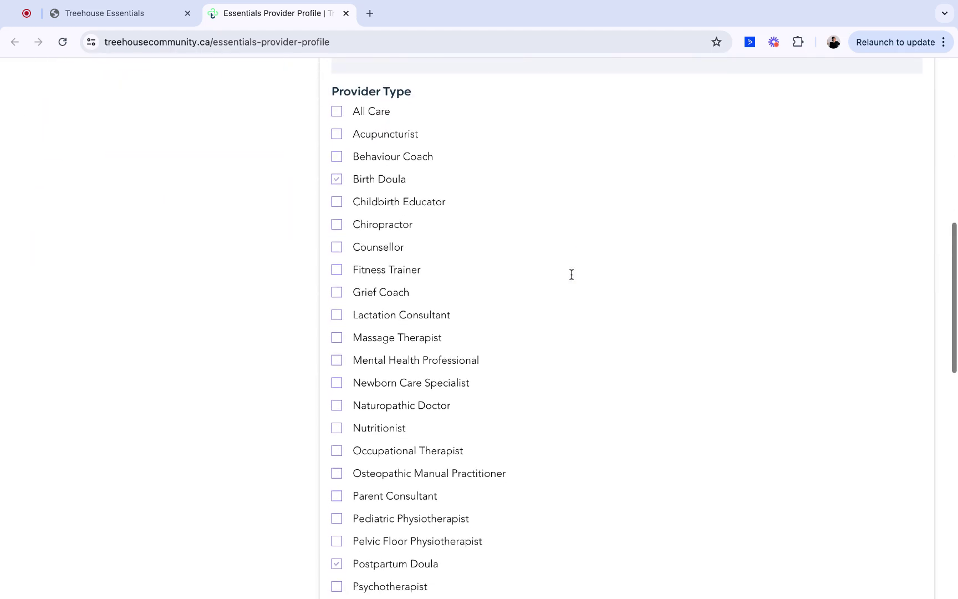
pyautogui.scroll(-1, 529, 347)
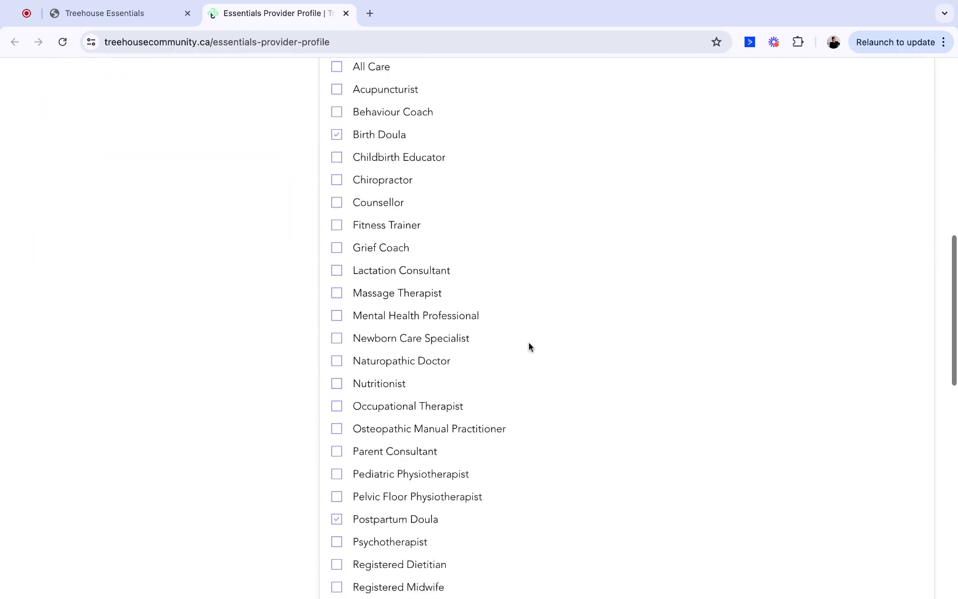
pyautogui.scroll(-3, 529, 346)
pyautogui.scroll(-4, 528, 347)
pyautogui.scroll(-2, 528, 347)
pyautogui.scroll(-1, 529, 345)
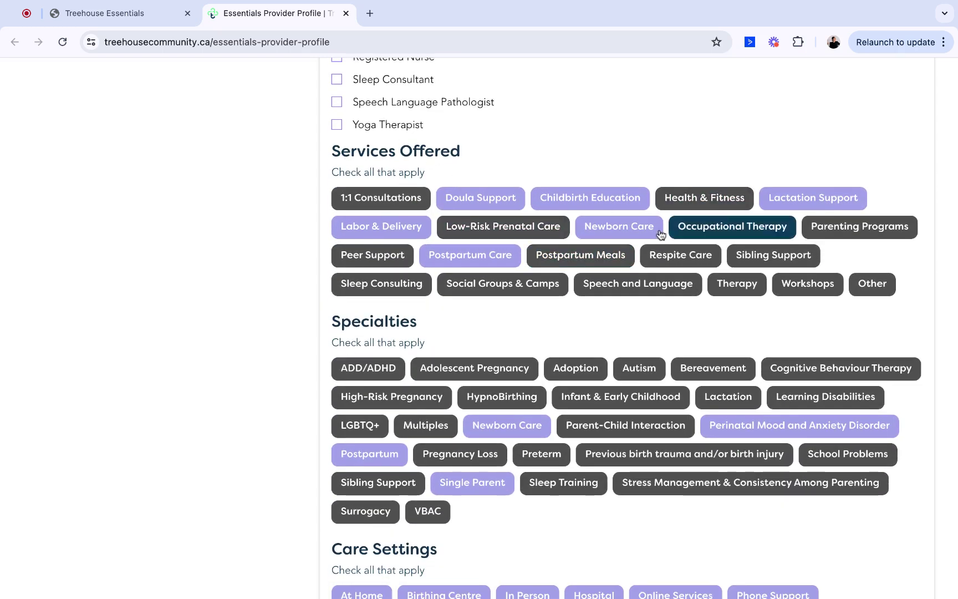
pyautogui.scroll(-1, 592, 284)
pyautogui.scroll(-1, 591, 284)
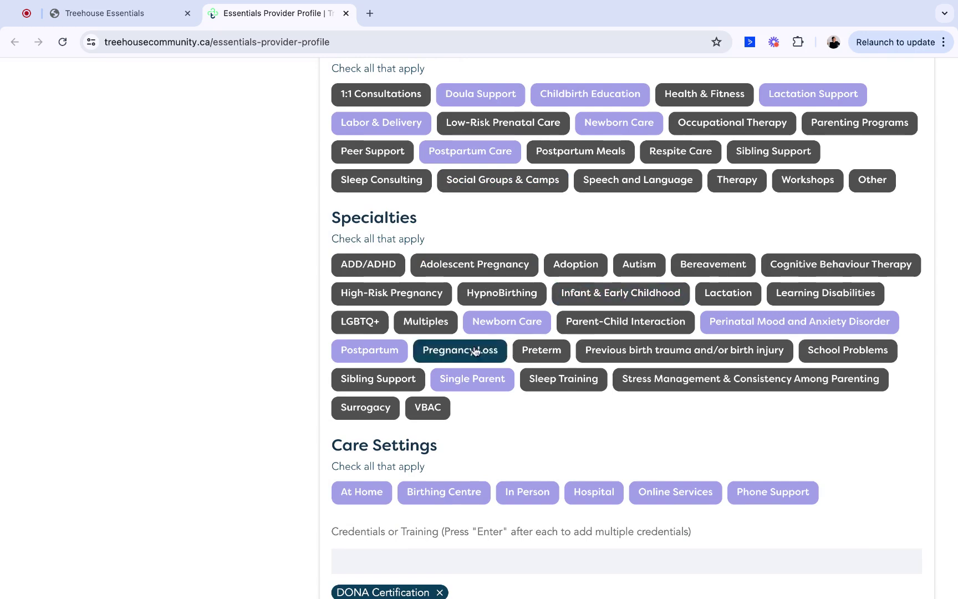
pyautogui.scroll(-2, 475, 350)
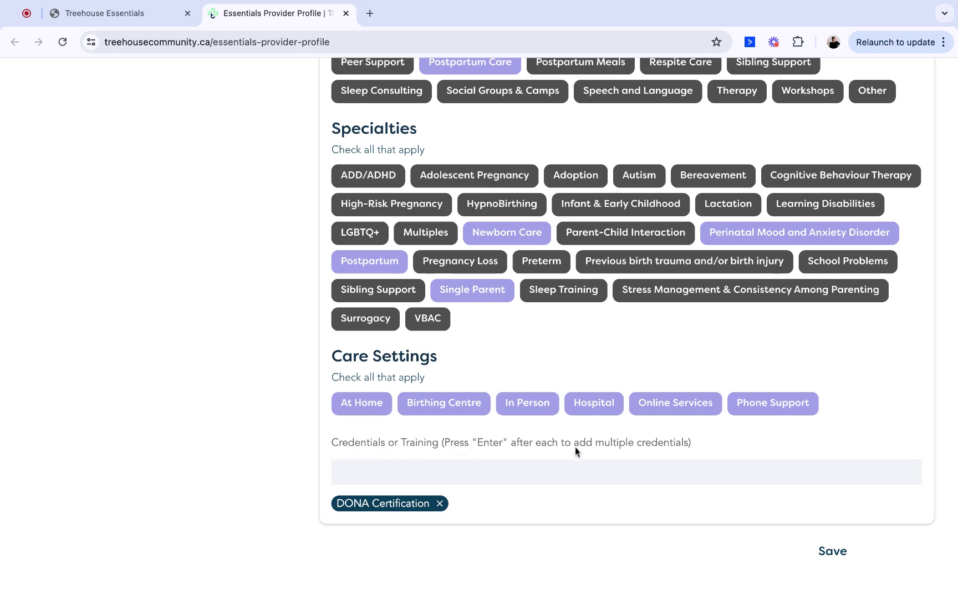
pyautogui.click(404, 471)
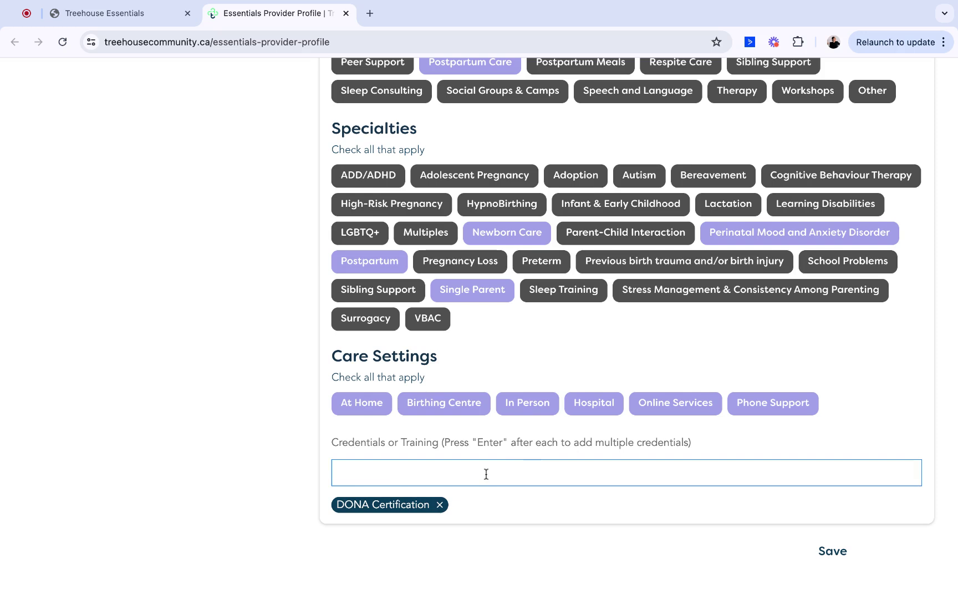
pyautogui.click(520, 503)
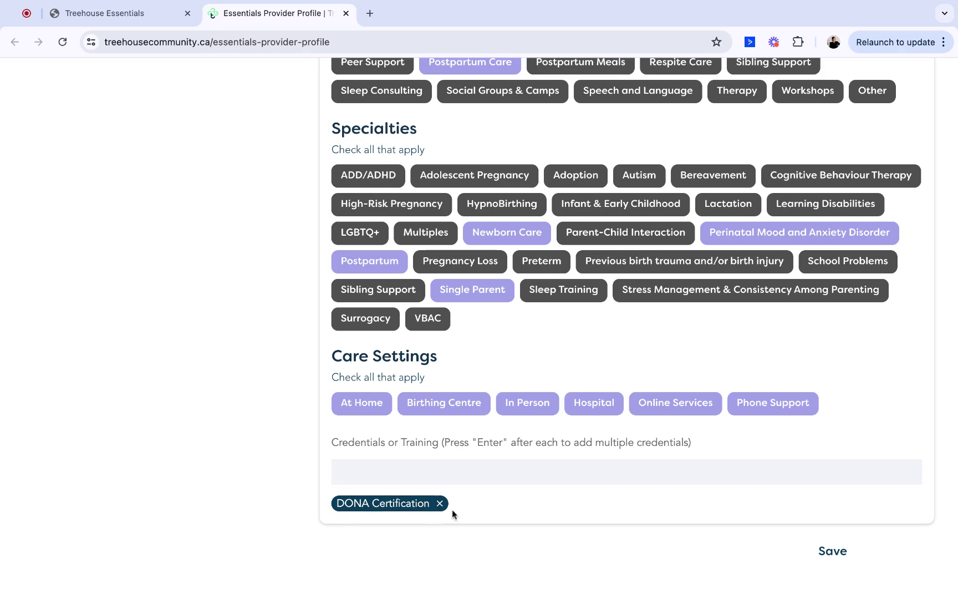
pyautogui.click(540, 470)
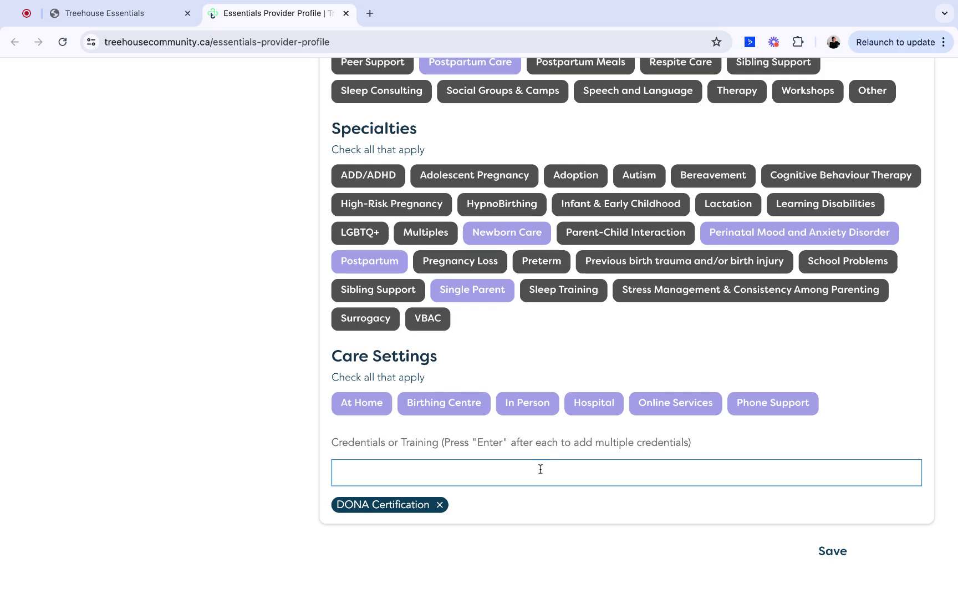
pyautogui.scroll(3, 541, 469)
pyautogui.scroll(2, 540, 470)
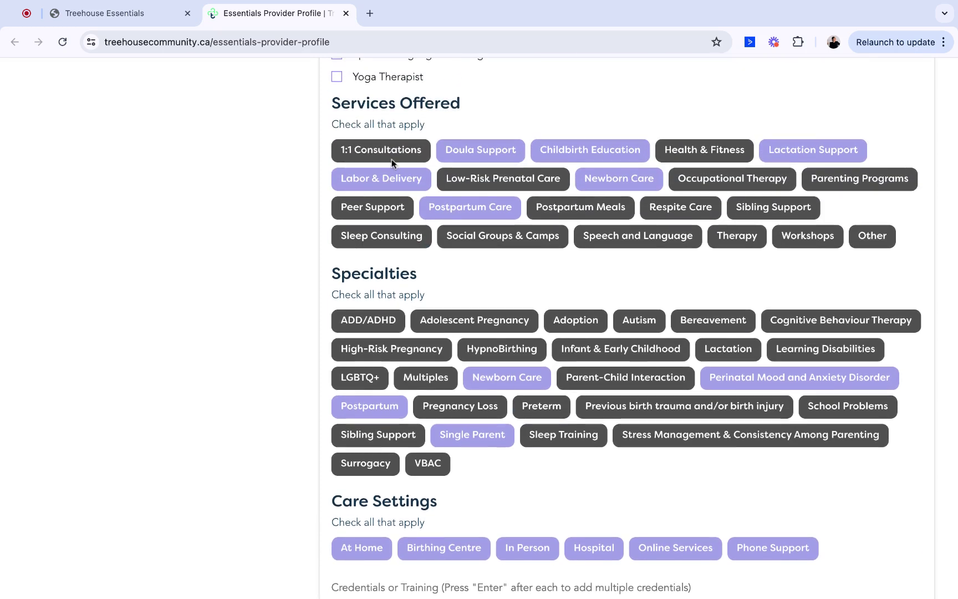
pyautogui.click(500, 318)
pyautogui.scroll(-5, 629, 337)
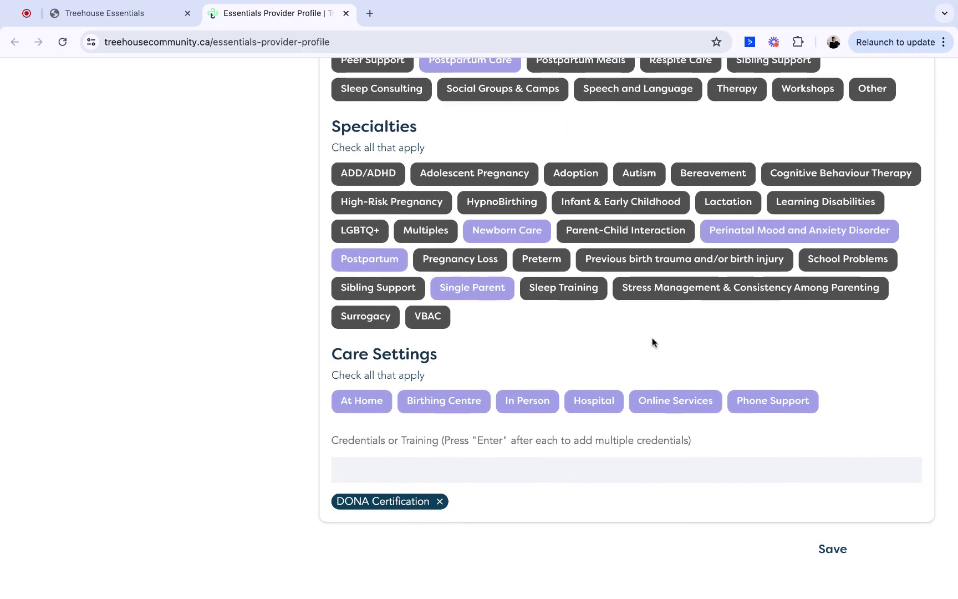
# - Save the provider profile with its services, specialties and DONA Certification credential
pyautogui.click(840, 552)
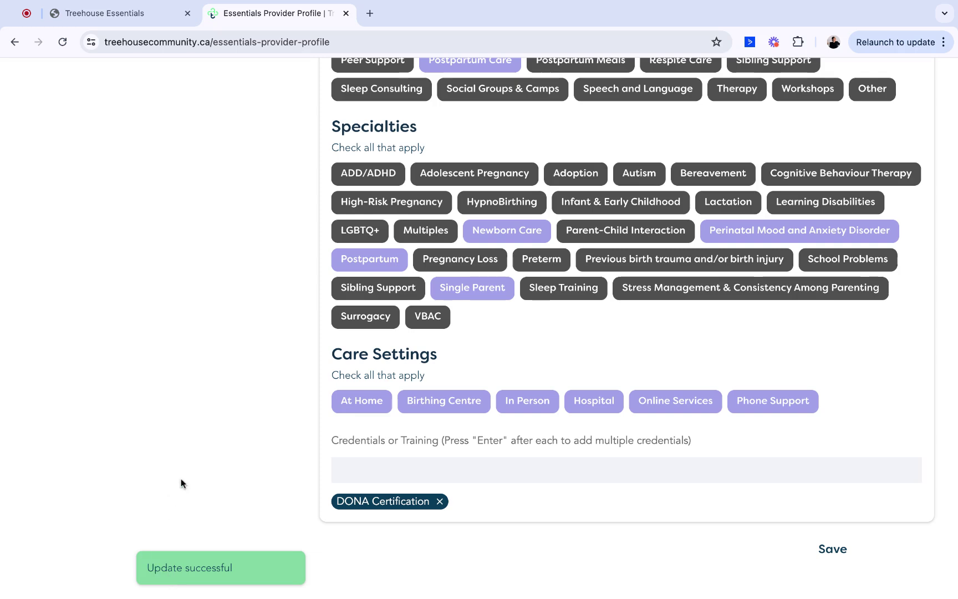
pyautogui.scroll(3, 250, 460)
pyautogui.scroll(3, 251, 461)
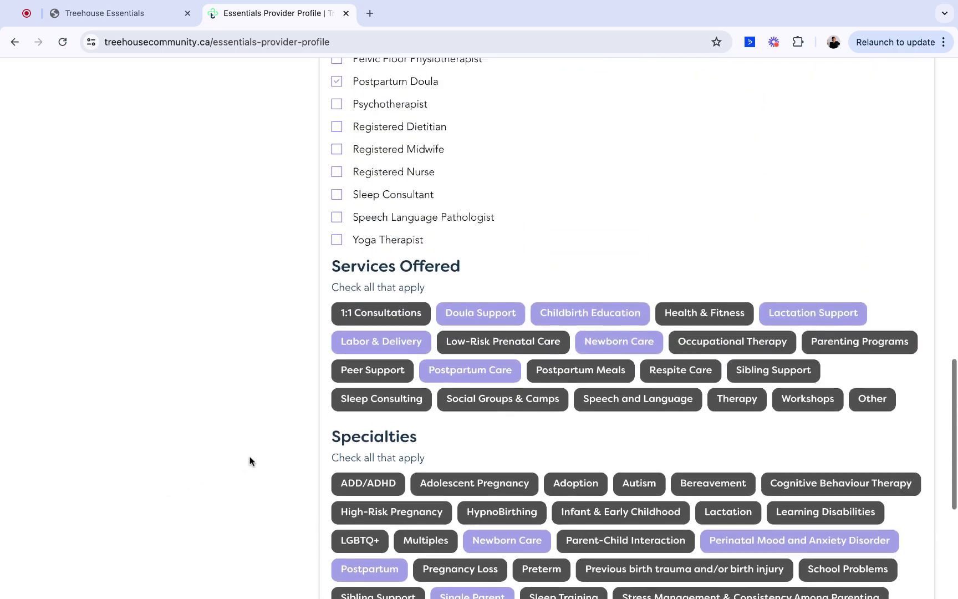
pyautogui.scroll(2, 251, 460)
pyautogui.scroll(4, 251, 461)
pyautogui.scroll(4, 251, 460)
pyautogui.scroll(4, 250, 460)
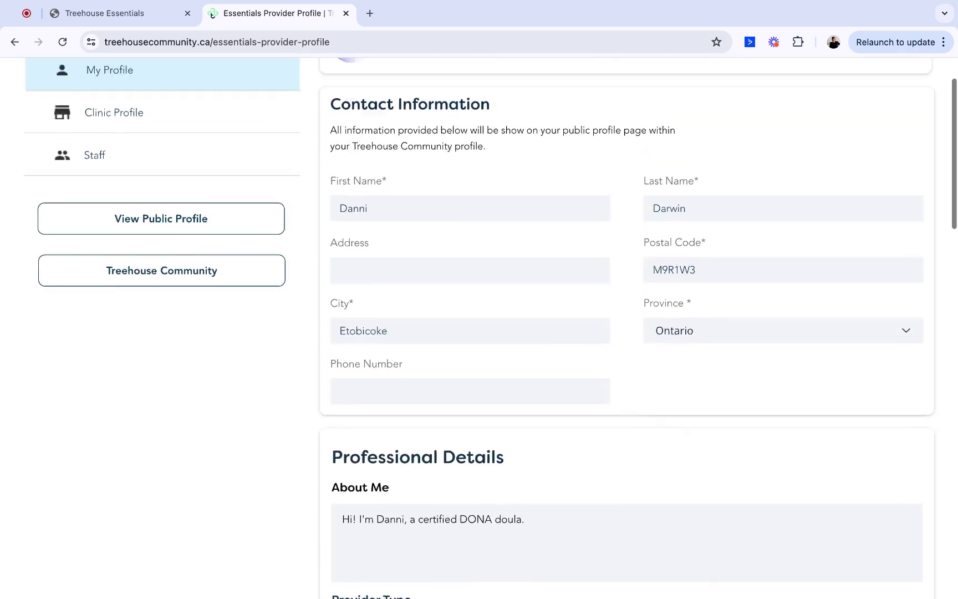
pyautogui.scroll(2, 251, 461)
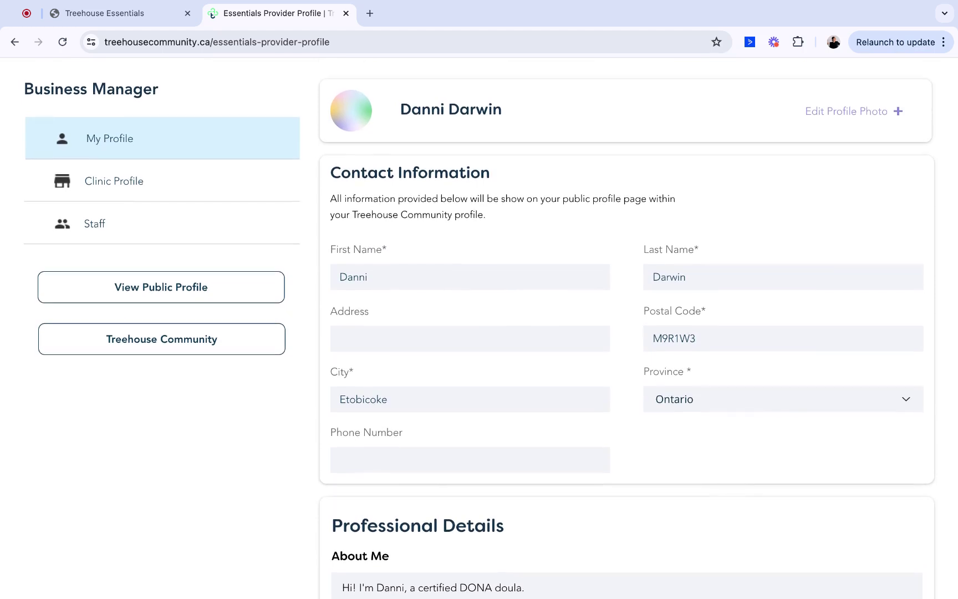